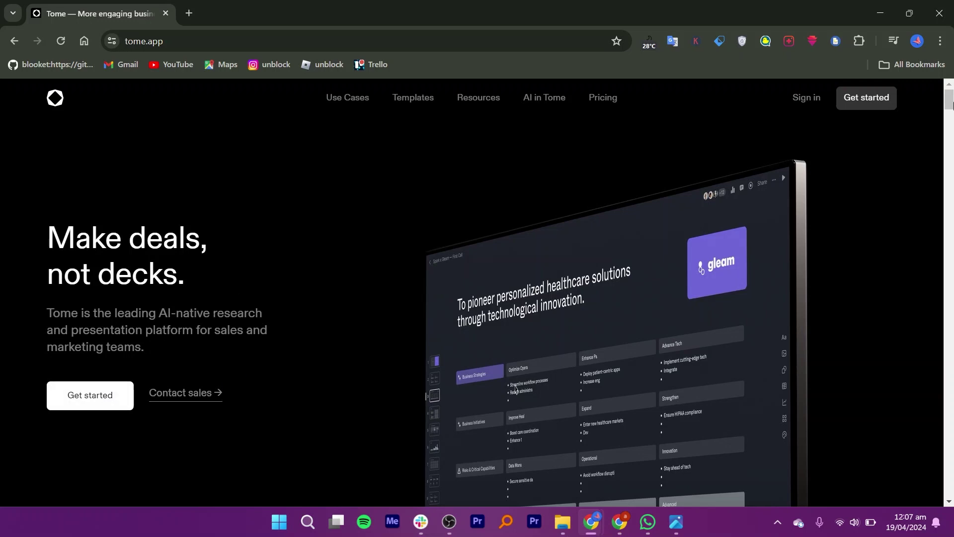
# Scroll down through the Tome landing page.
pyautogui.moveTo(950, 104); pyautogui.dragTo(950, 141)
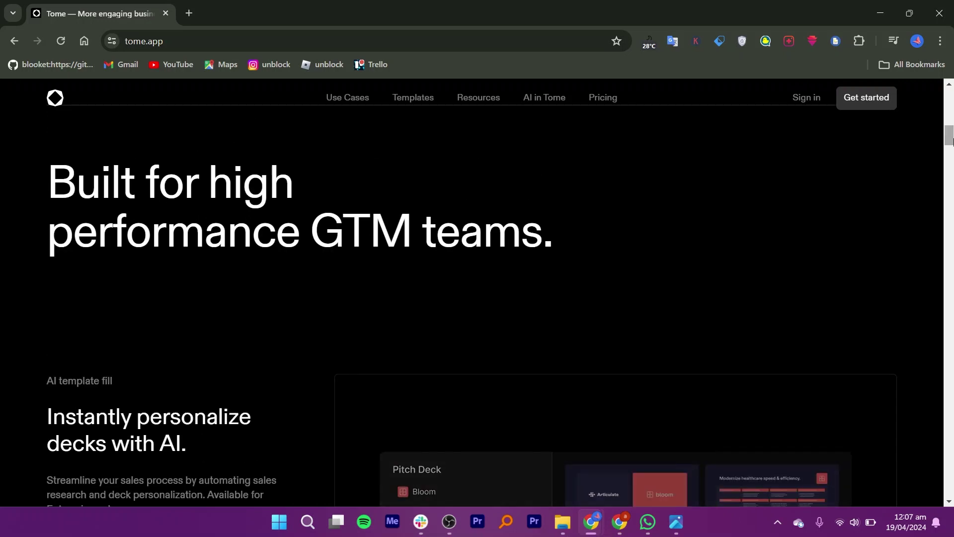
pyautogui.scroll(-3, 172, 290)
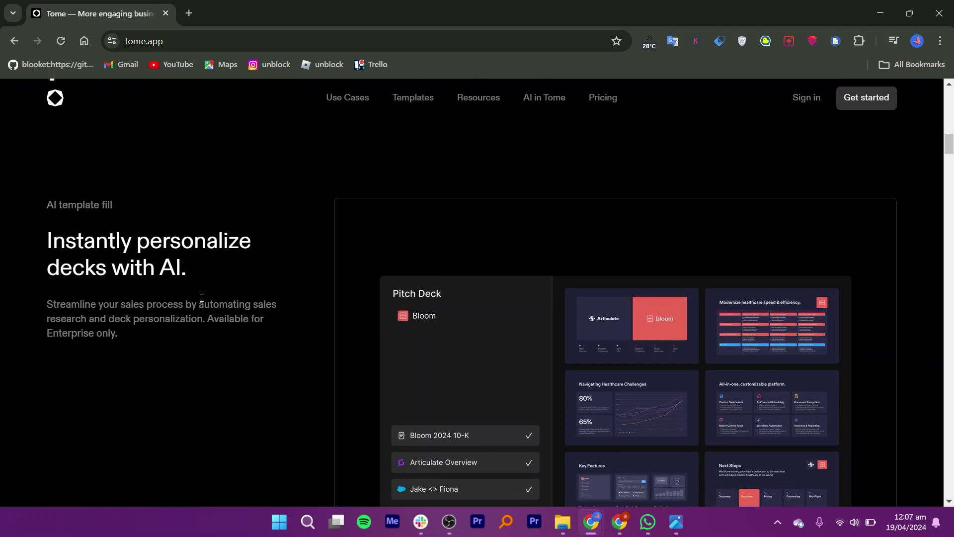
pyautogui.scroll(-10, 202, 297)
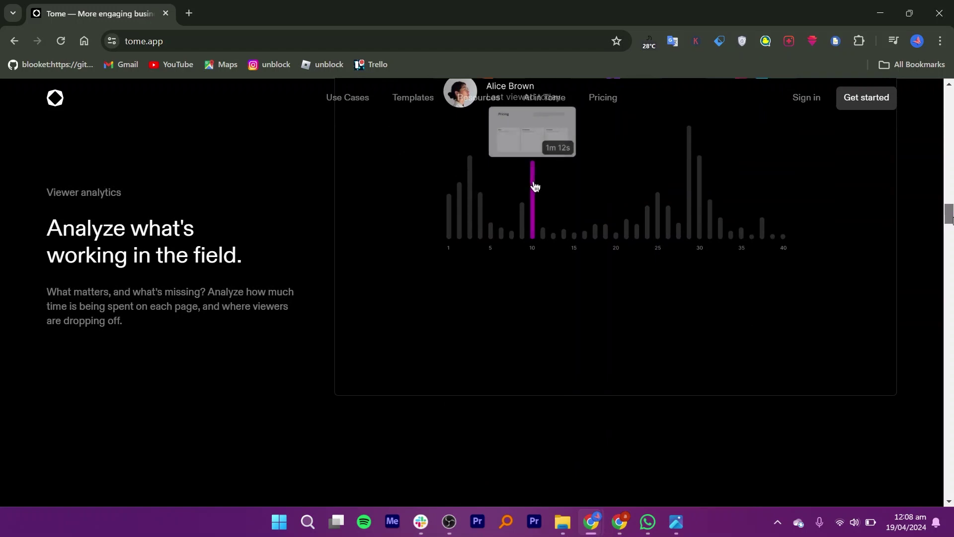
pyautogui.scroll(-5, 535, 187)
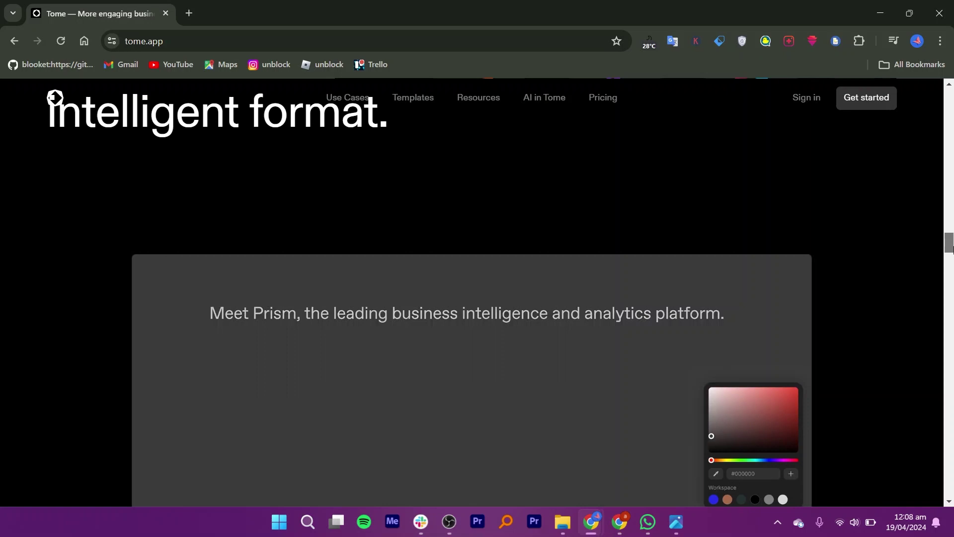
# Open the Tome workspace in a new tab via Get started, keeping the sales page in view.
pyautogui.press('Home')
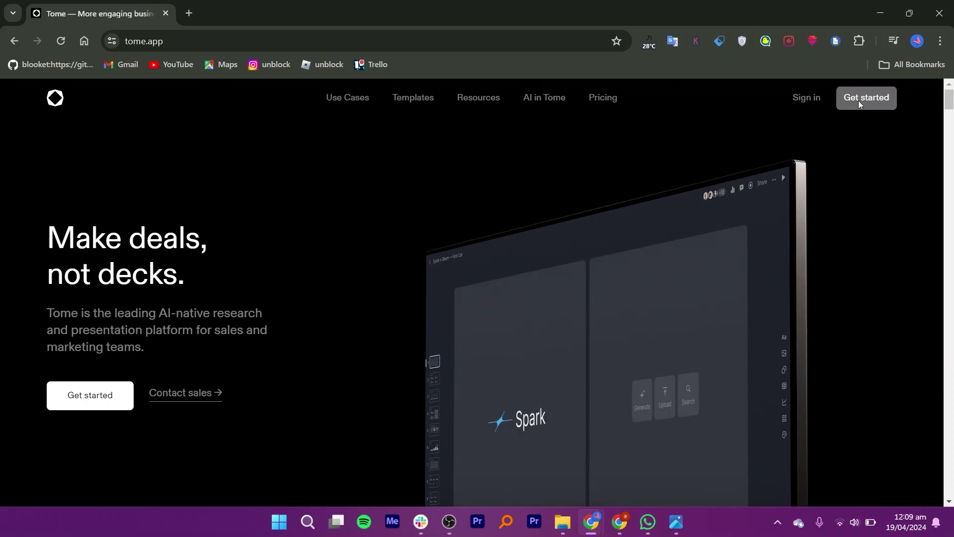
pyautogui.click(859, 103)
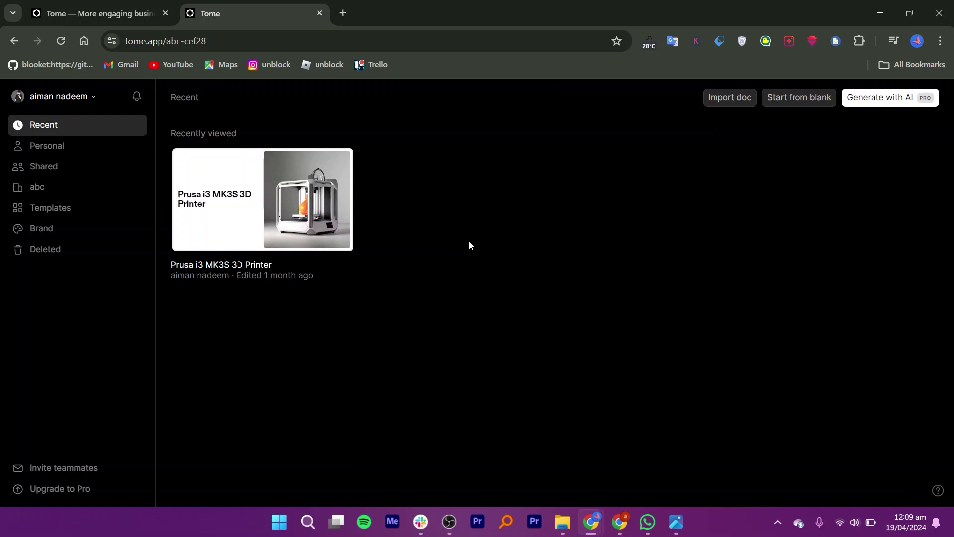
pyautogui.scroll(-5, 472, 324)
# Scroll through the sales use-cases and templates pages, then switch to the workspace tab.
pyautogui.scroll(-2, 472, 323)
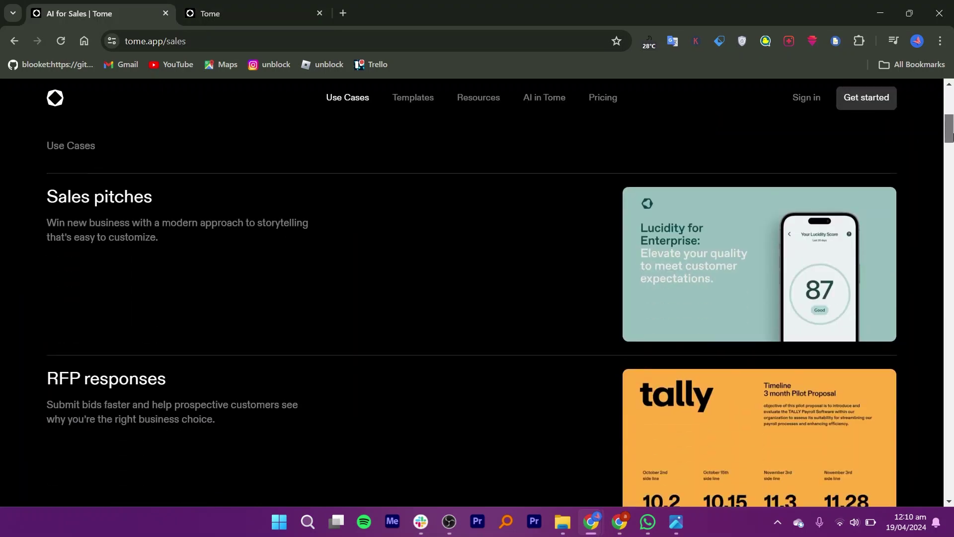
pyautogui.moveTo(950, 135); pyautogui.dragTo(951, 164)
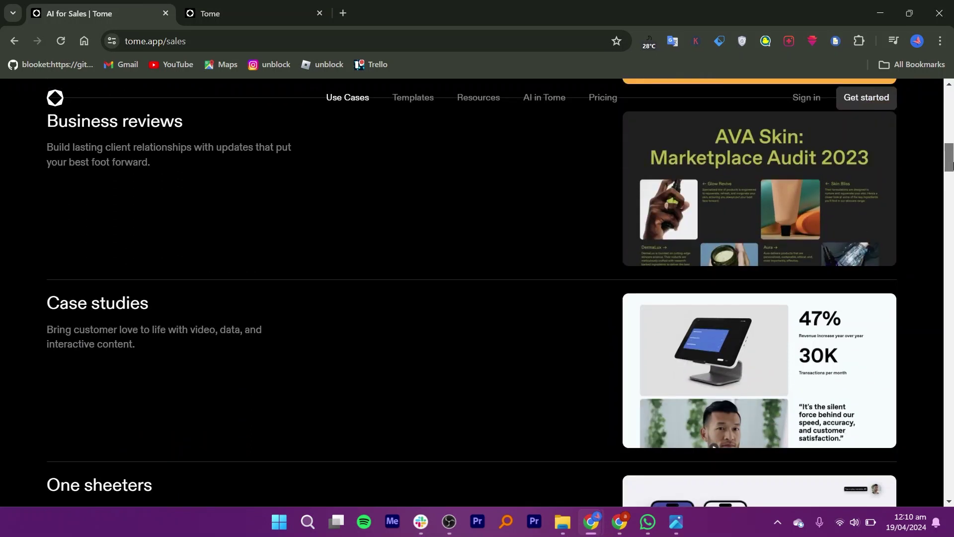
pyautogui.moveTo(950, 165); pyautogui.dragTo(951, 173)
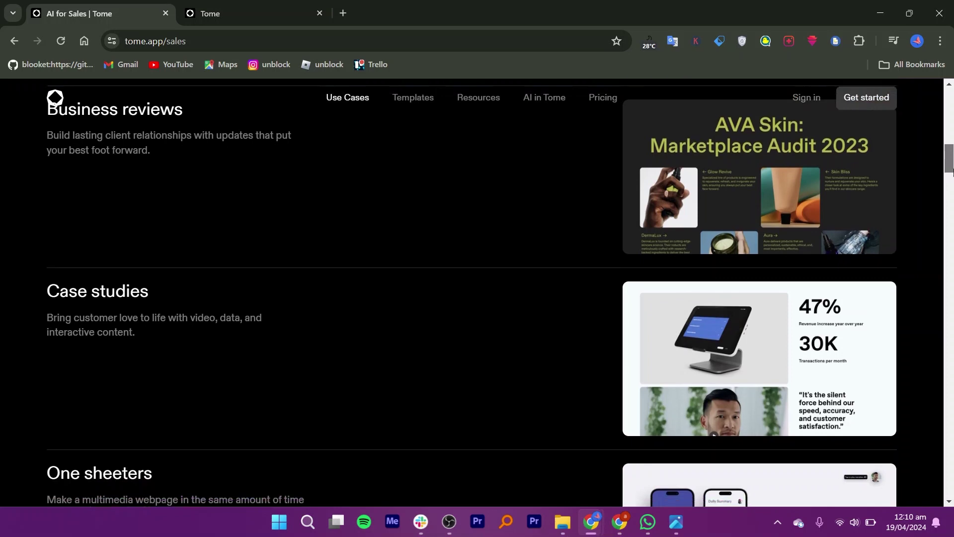
pyautogui.moveTo(952, 171); pyautogui.dragTo(951, 182)
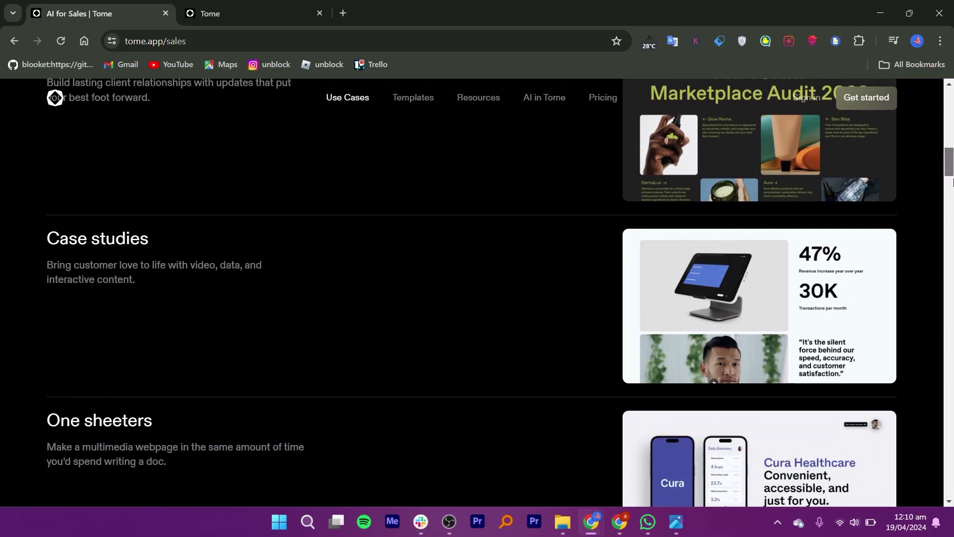
pyautogui.moveTo(952, 182); pyautogui.dragTo(952, 187)
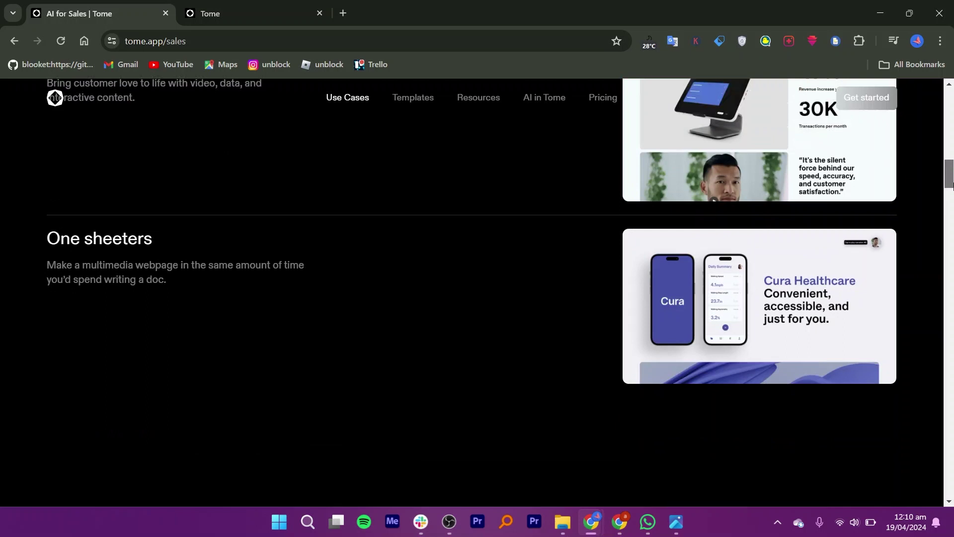
pyautogui.moveTo(952, 186); pyautogui.dragTo(952, 194)
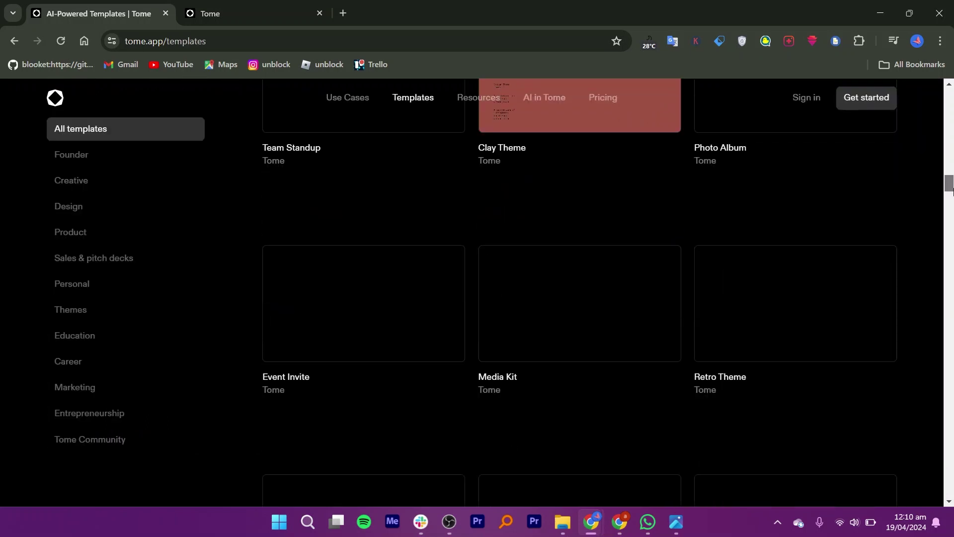
pyautogui.hotkey('ctrl', 'Tab')
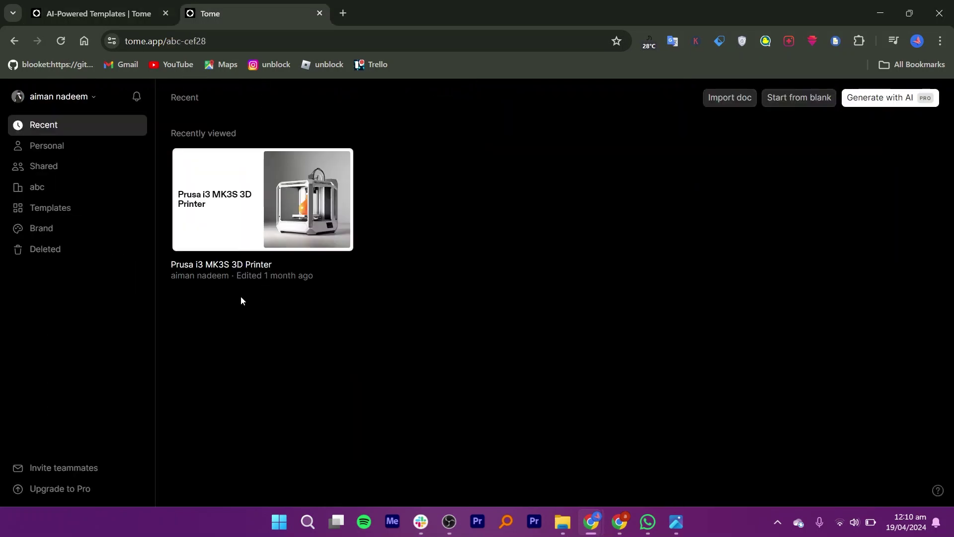
# Show the Personal tomes and start a new blank tome.
pyautogui.click(80, 146)
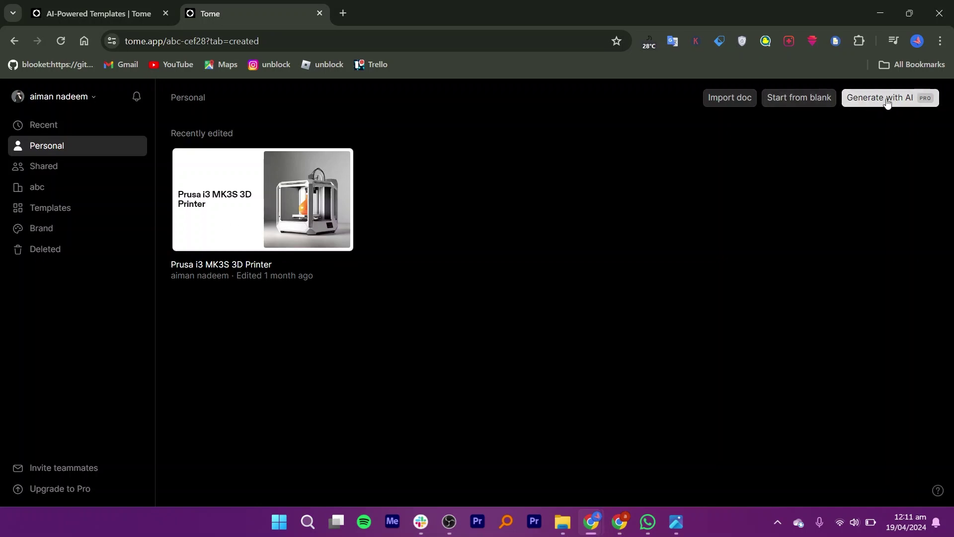
pyautogui.click(794, 97)
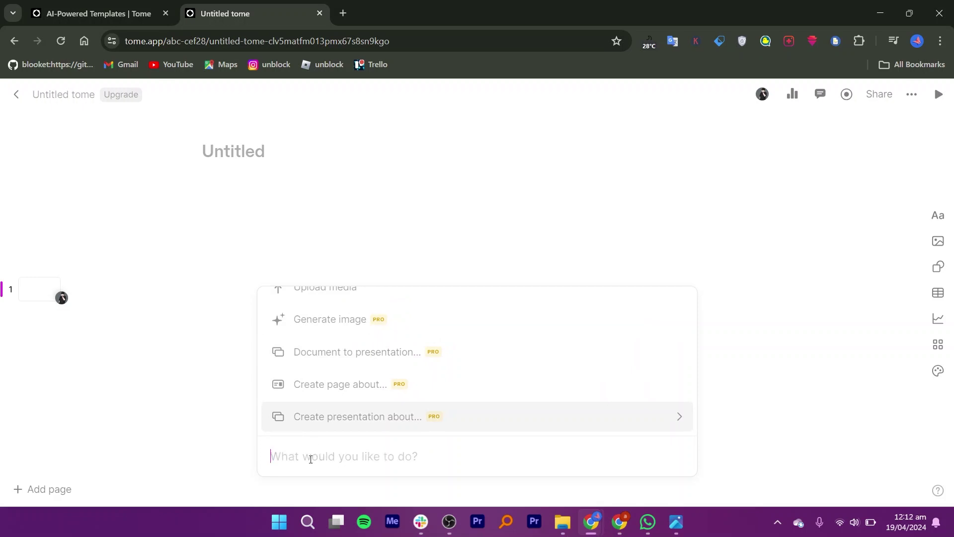
# Enter and clear a 'sustainable living' prompt, then return to the workspace templates.
pyautogui.write('sustainable living')
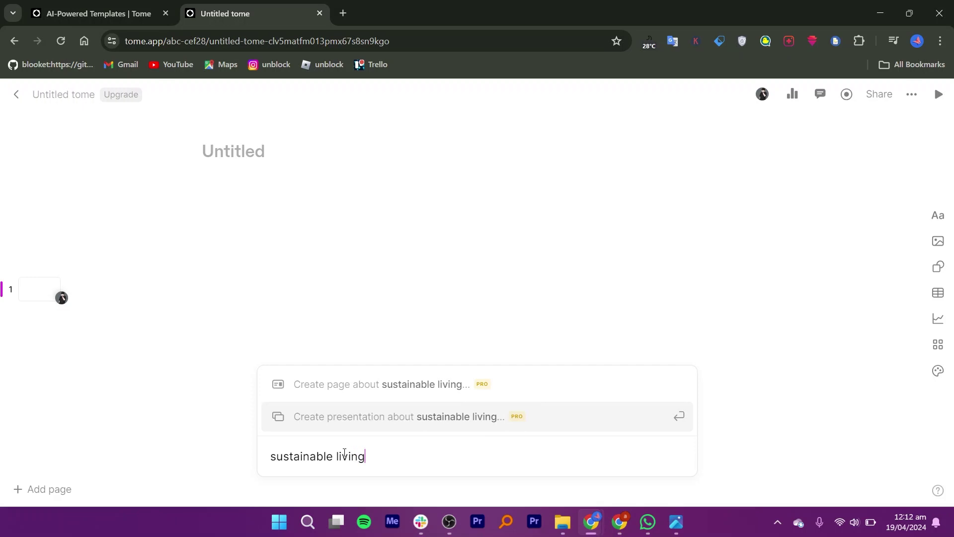
pyautogui.tripleClick(345, 454)
pyautogui.press('BackSpace')
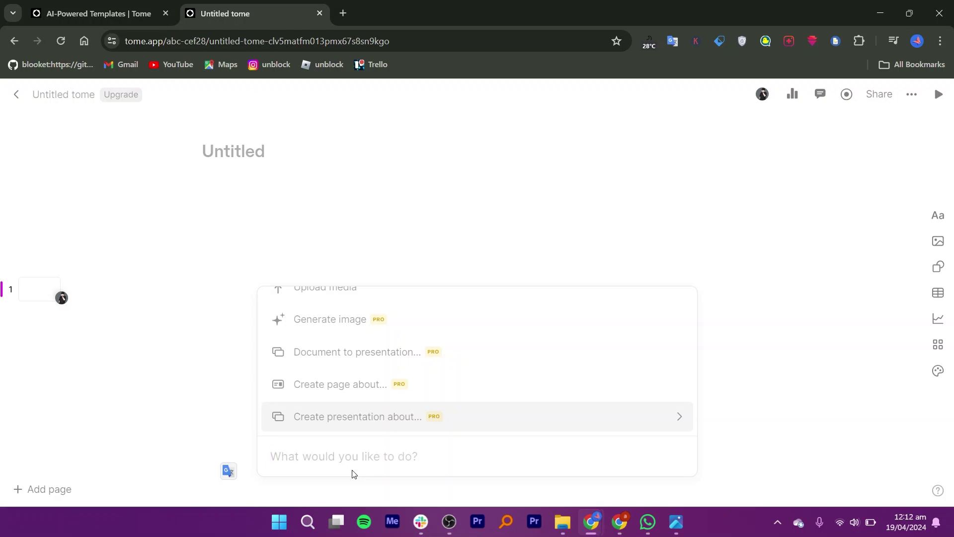
pyautogui.hotkey('alt', 'Left')
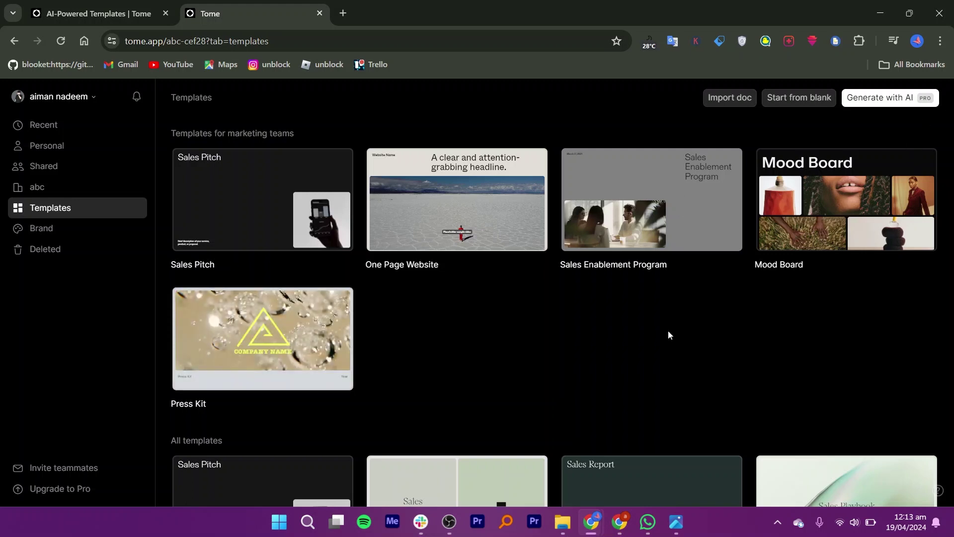
# Copy the Sales Enablement Program template and insert the download (1).jpeg image.
pyautogui.click(661, 229)
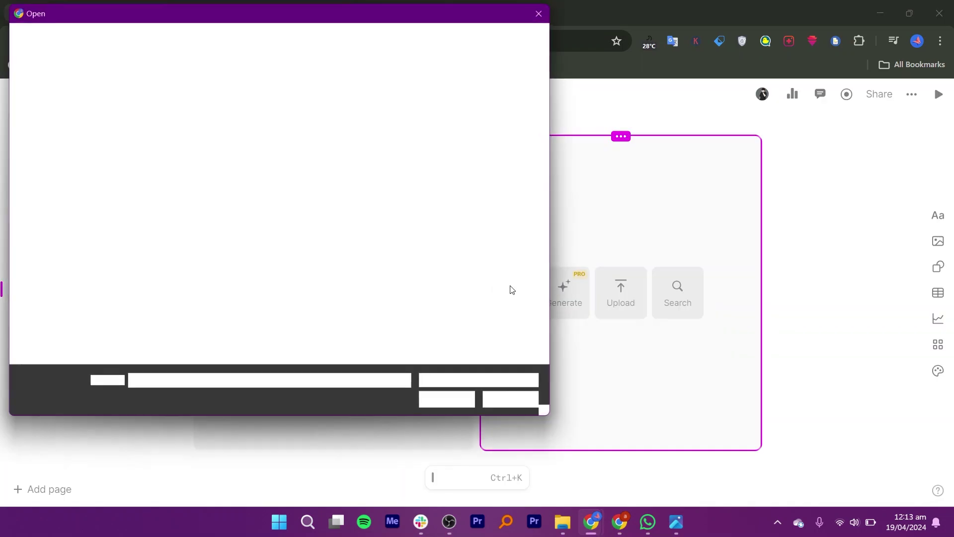
pyautogui.click(284, 221)
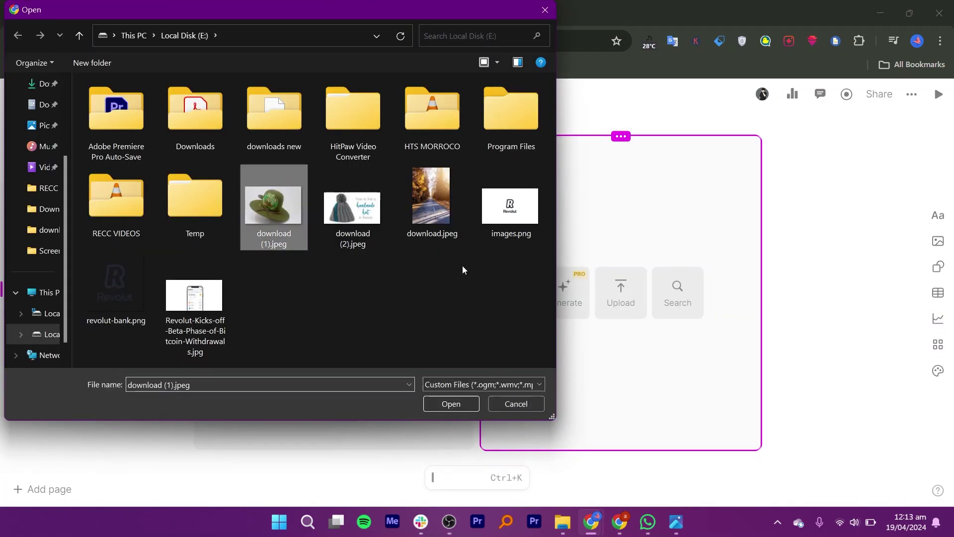
pyautogui.click(458, 399)
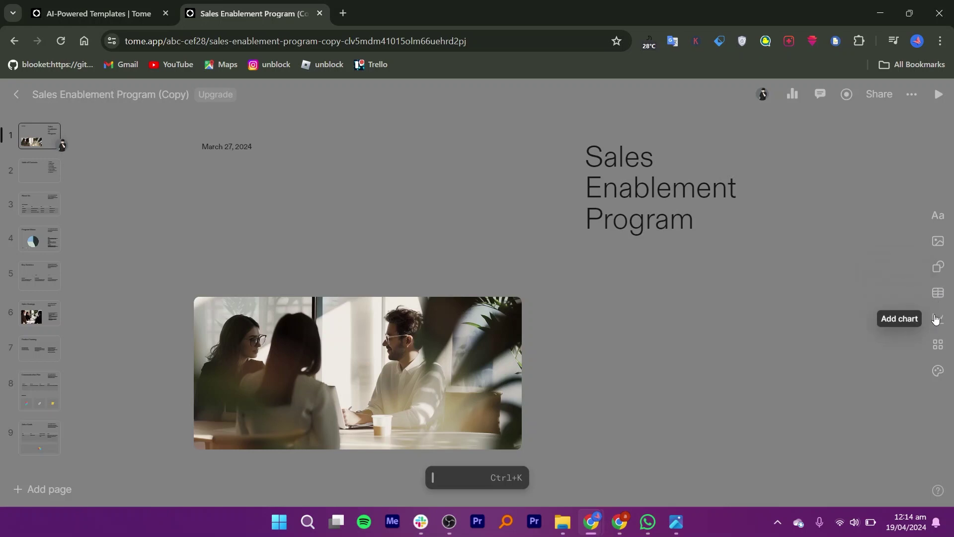
# Show the whole-tome theme settings while browsing Communication Plan, Sales Goals and Key Statistics pages.
pyautogui.click(938, 371)
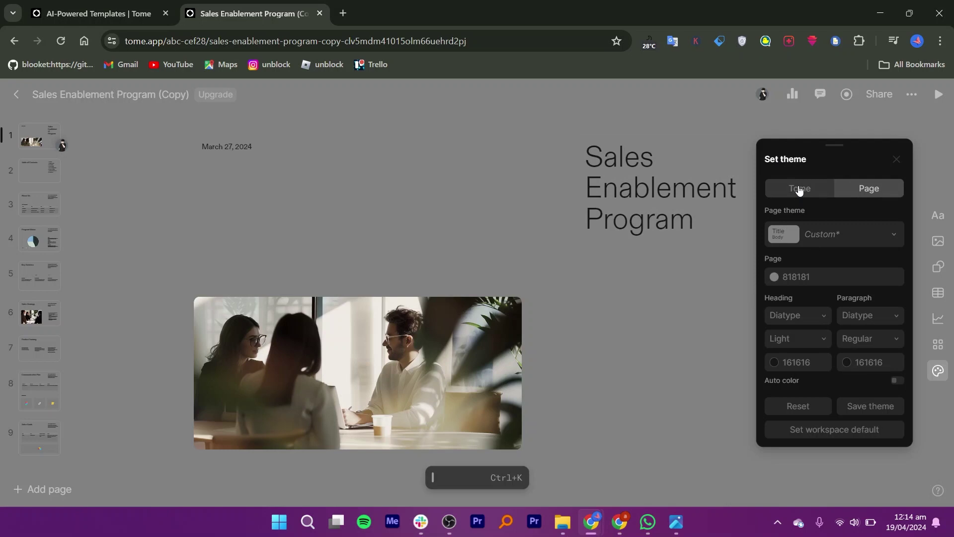
pyautogui.click(799, 190)
pyautogui.click(57, 405)
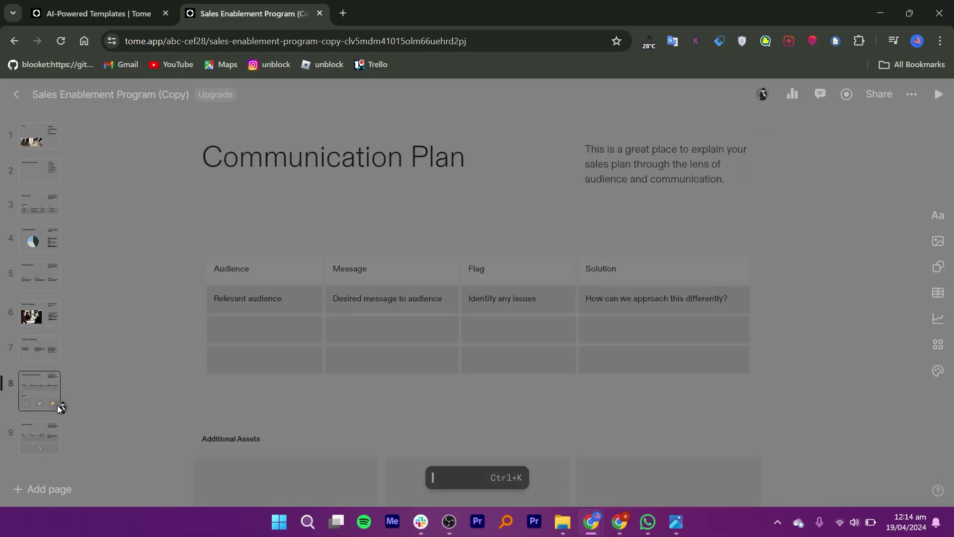
pyautogui.click(58, 445)
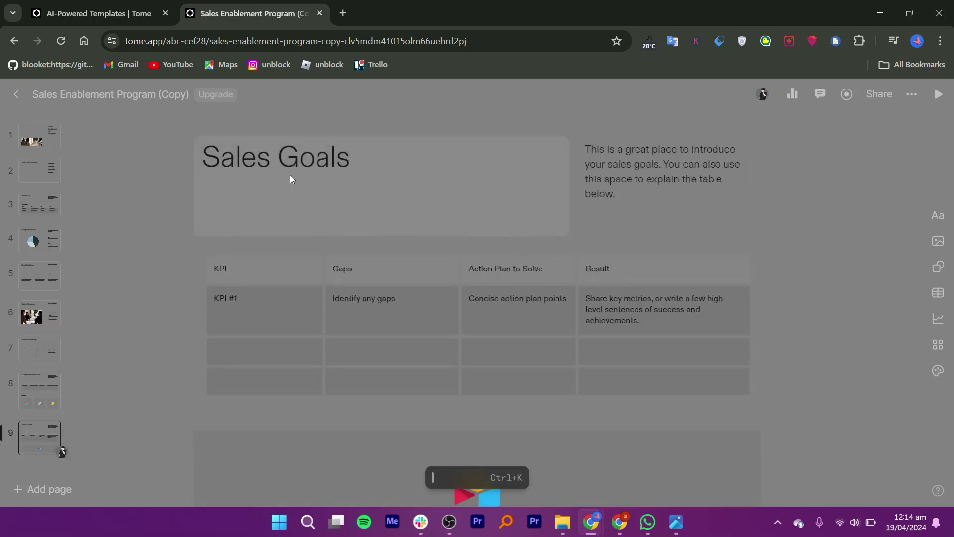
pyautogui.click(58, 144)
pyautogui.press('Down')
pyautogui.press('Down')
pyautogui.press('Down')
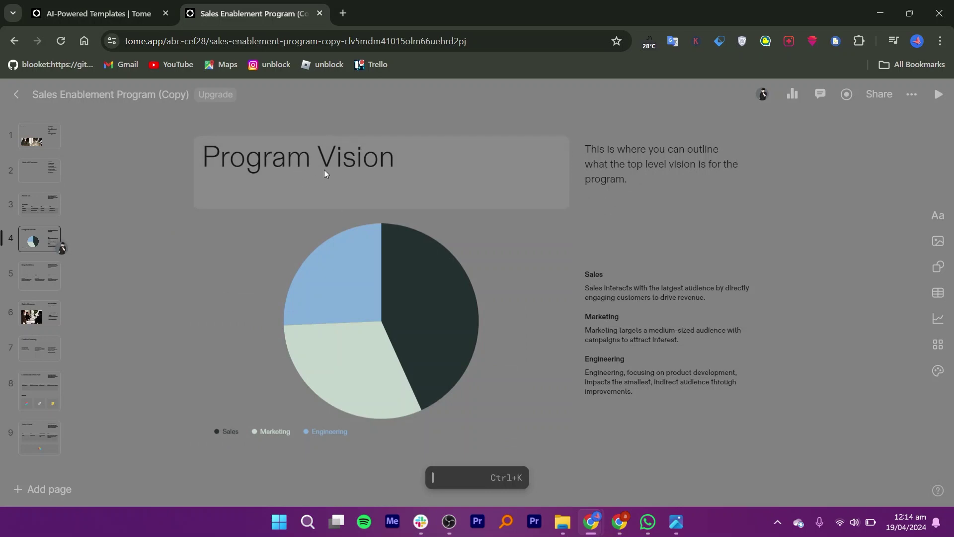
pyautogui.click(35, 277)
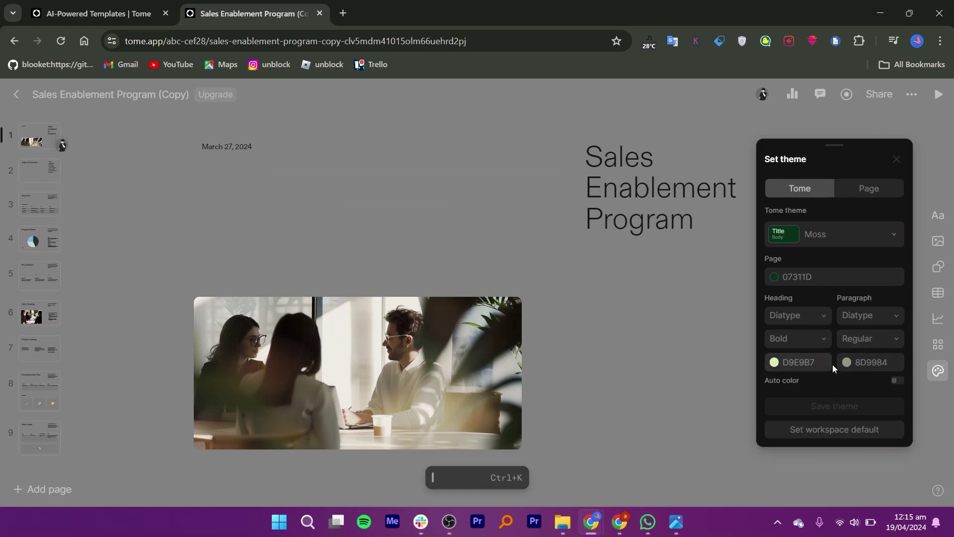
# Make the headings Light weight and apply the Moss theme.
pyautogui.click(792, 317)
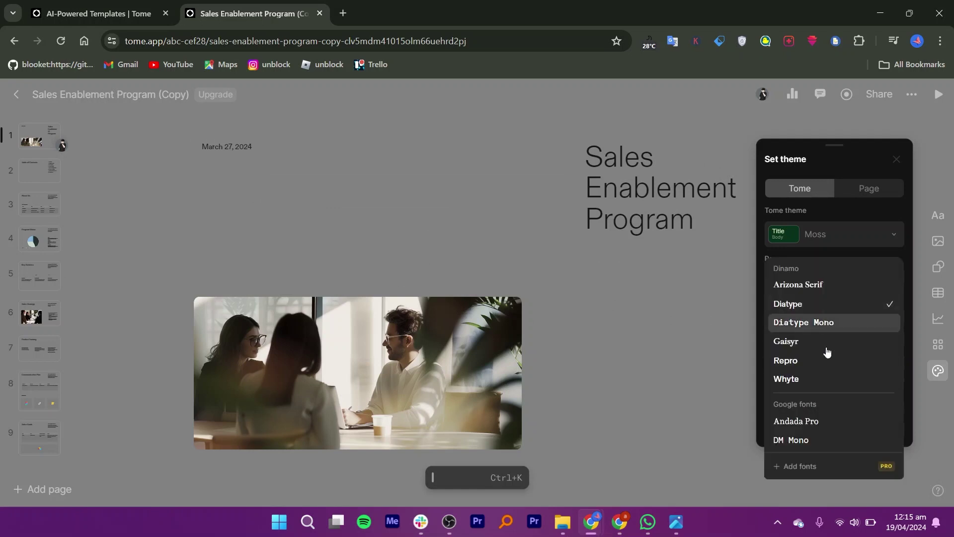
pyautogui.click(810, 341)
pyautogui.click(810, 340)
pyautogui.click(808, 378)
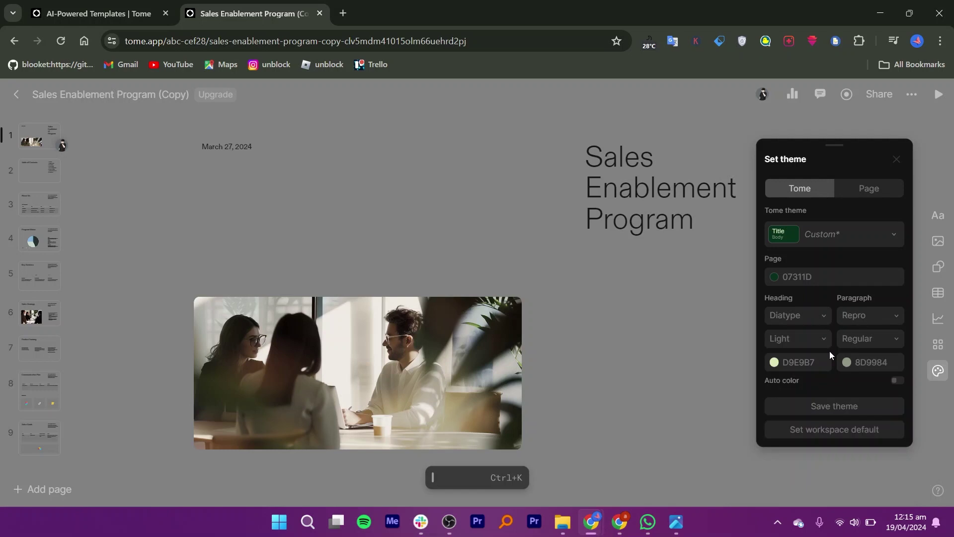
pyautogui.click(845, 234)
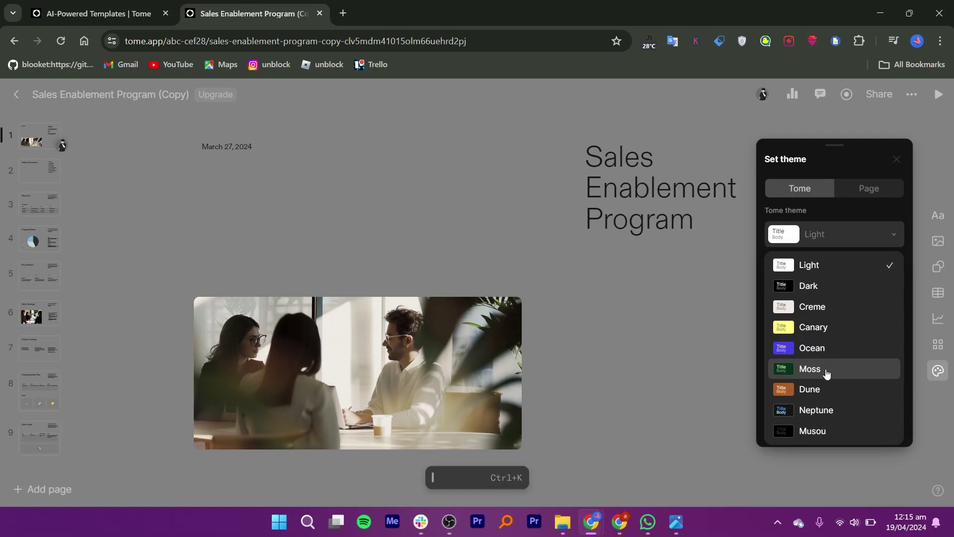
pyautogui.click(827, 372)
# Set the paragraph font to Repro, save the custom theme, and start presenting.
pyautogui.click(858, 326)
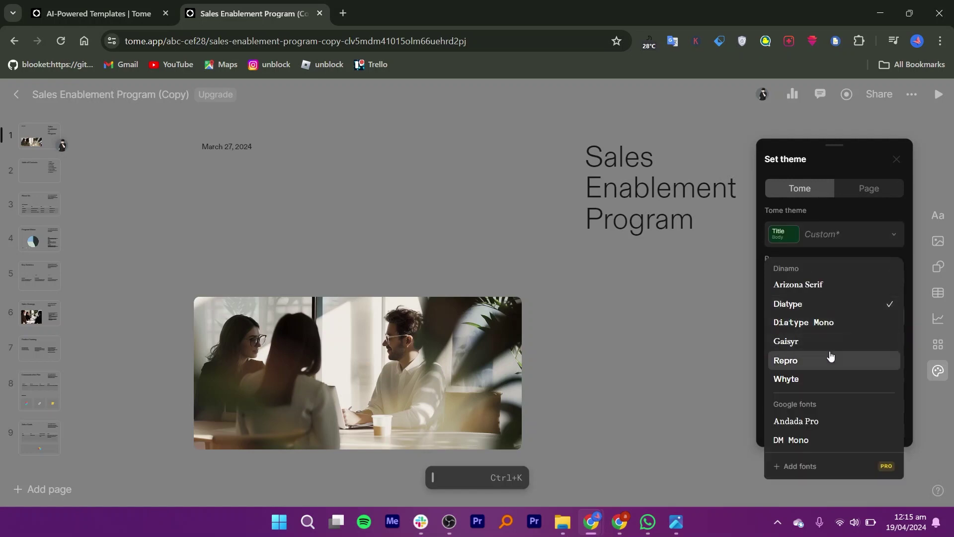
pyautogui.click(853, 358)
pyautogui.click(843, 406)
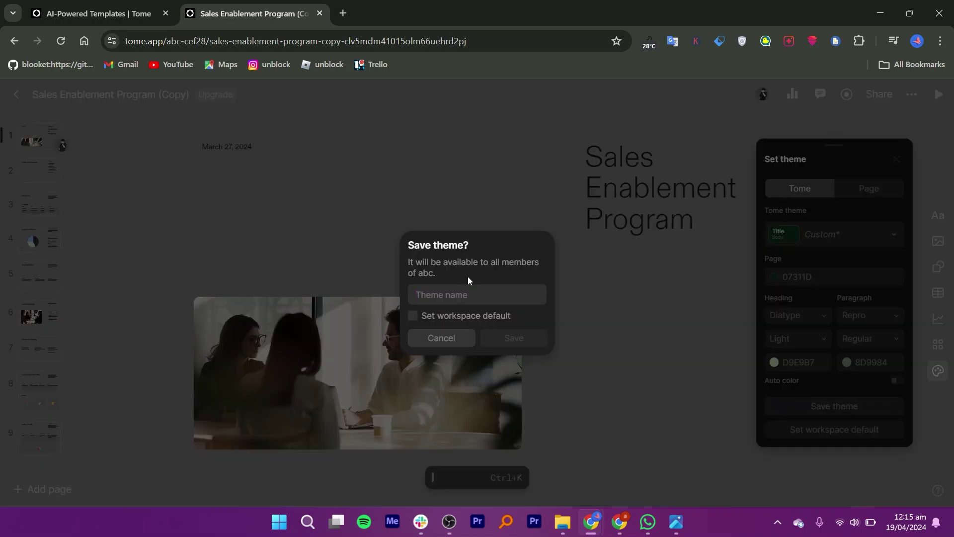
pyautogui.click(453, 340)
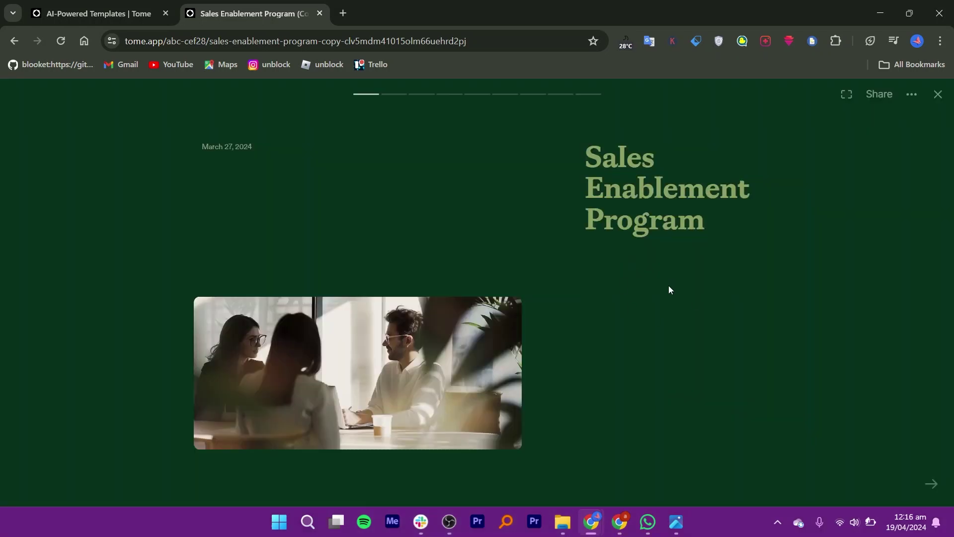
# Advance to the About Us slide, then return to the dark-green title slide.
pyautogui.press('Right')
pyautogui.press('Right')
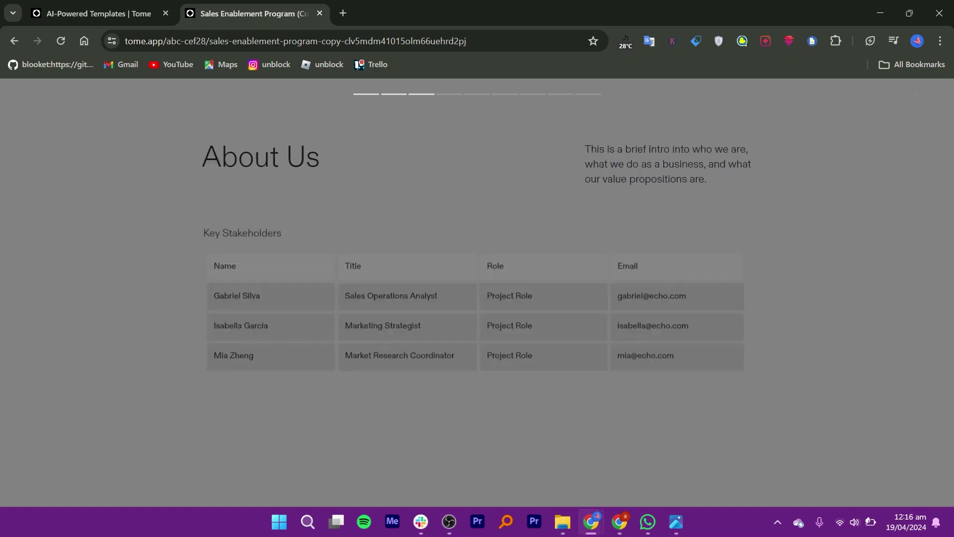
pyautogui.press('Left')
pyautogui.press('Left')
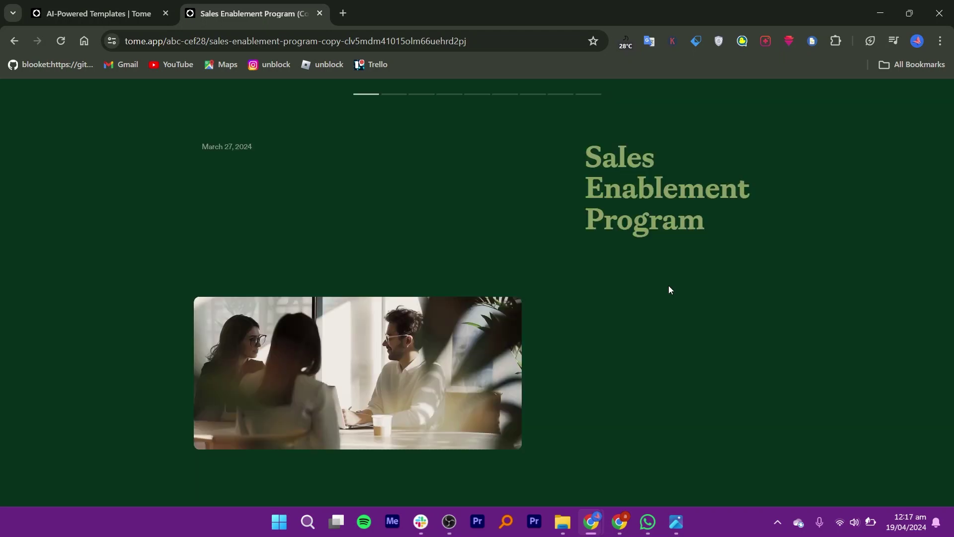